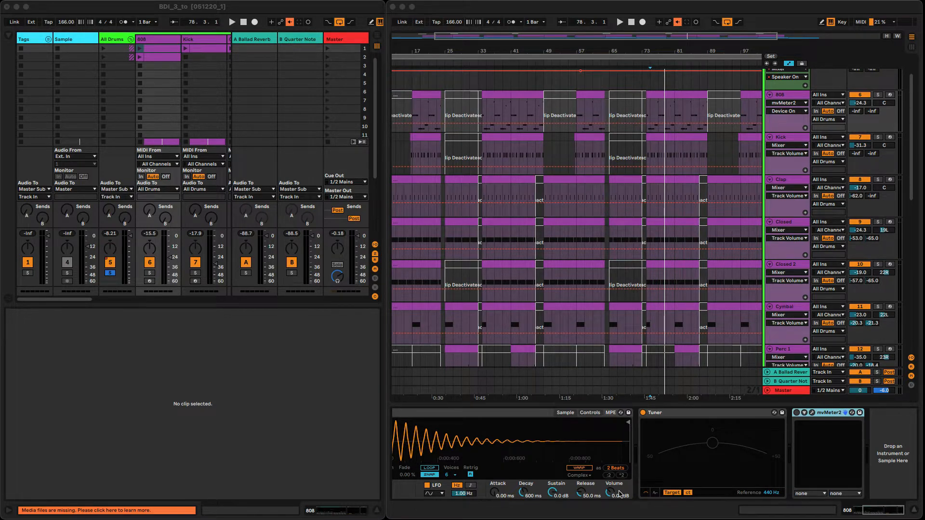
# Save the Live Set as a new copy named BDI_3_to_2 in the 051220_1 Project folder
pyautogui.click(56, 6)
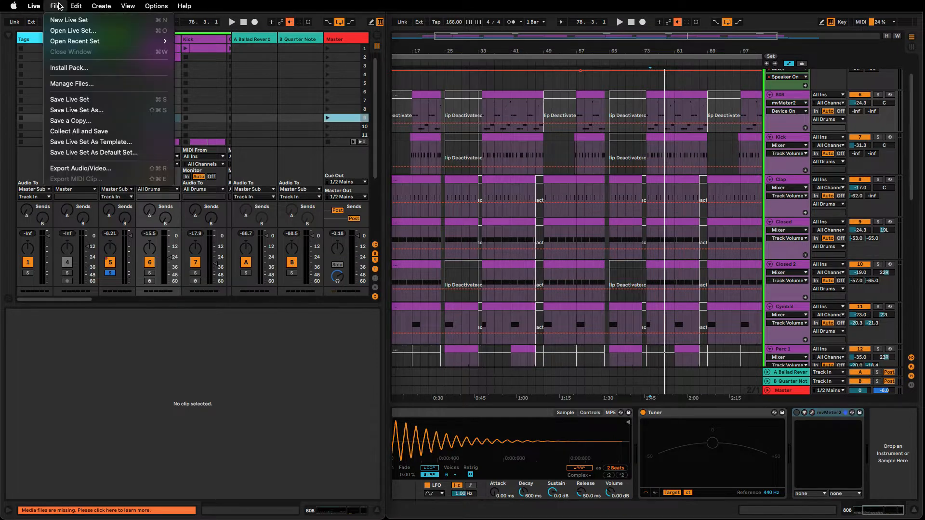
pyautogui.click(73, 110)
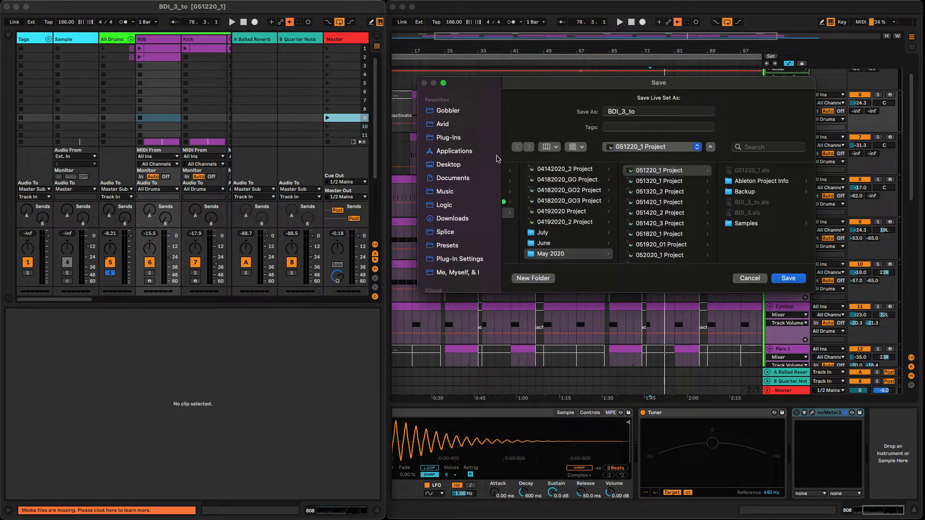
pyautogui.click(656, 112)
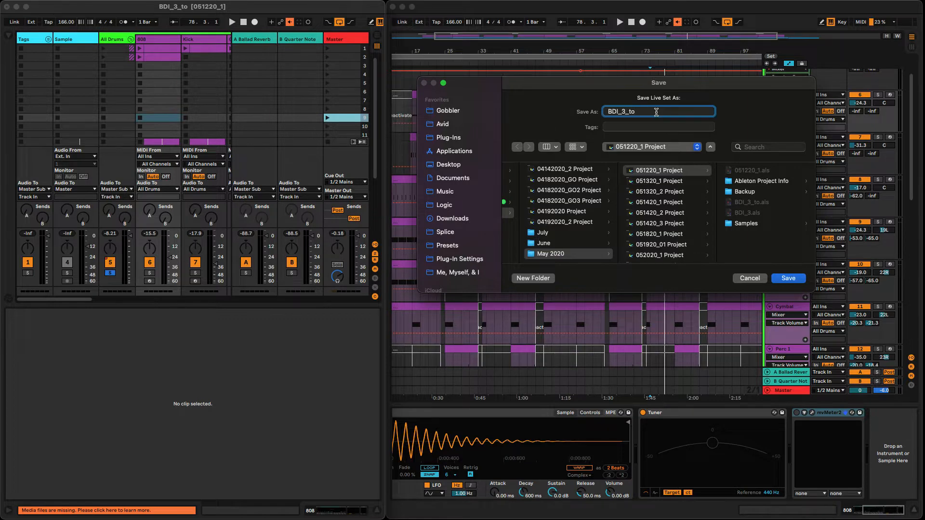
pyautogui.write('_2')
pyautogui.press('Return')
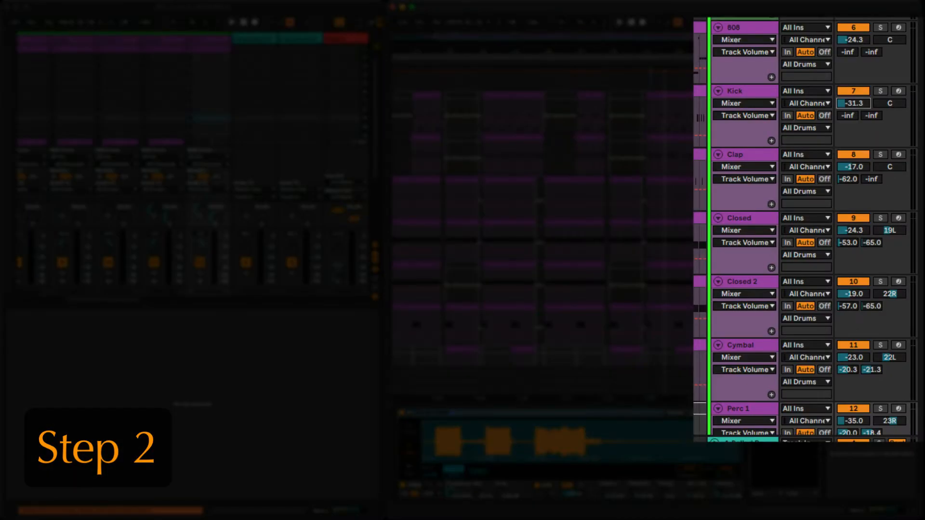
# Reset the volume of all drum tracks from 808 through Perc 1 to 0 dB together
pyautogui.click(788, 95)
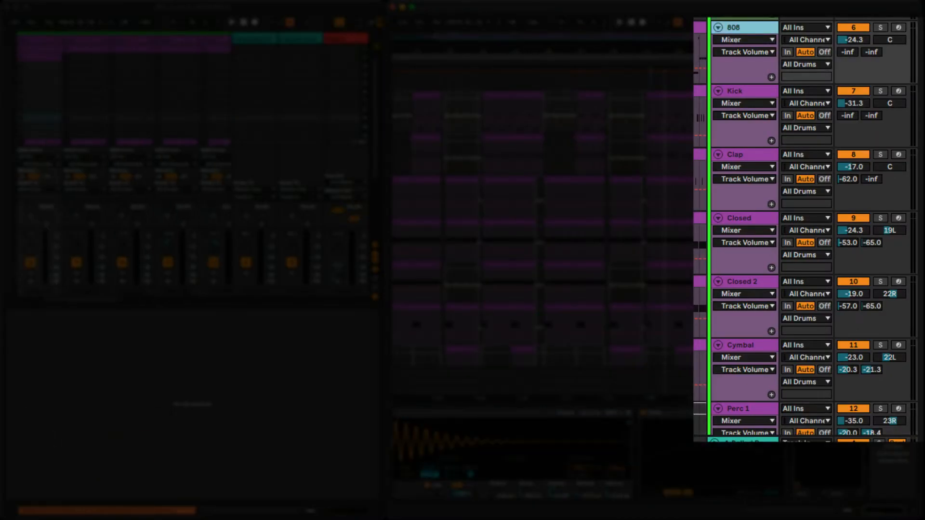
pyautogui.keyDown('shift'); pyautogui.click(744, 409); pyautogui.keyUp('shift')
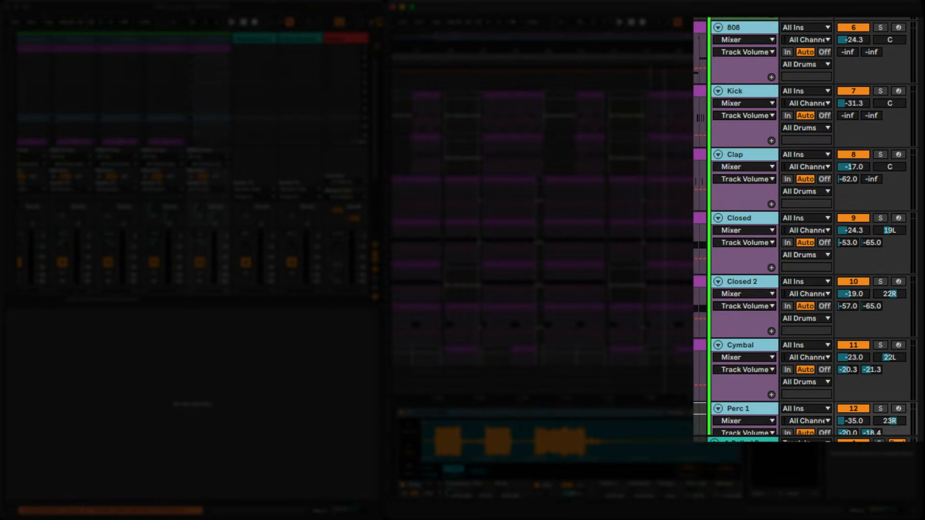
pyautogui.click(854, 103)
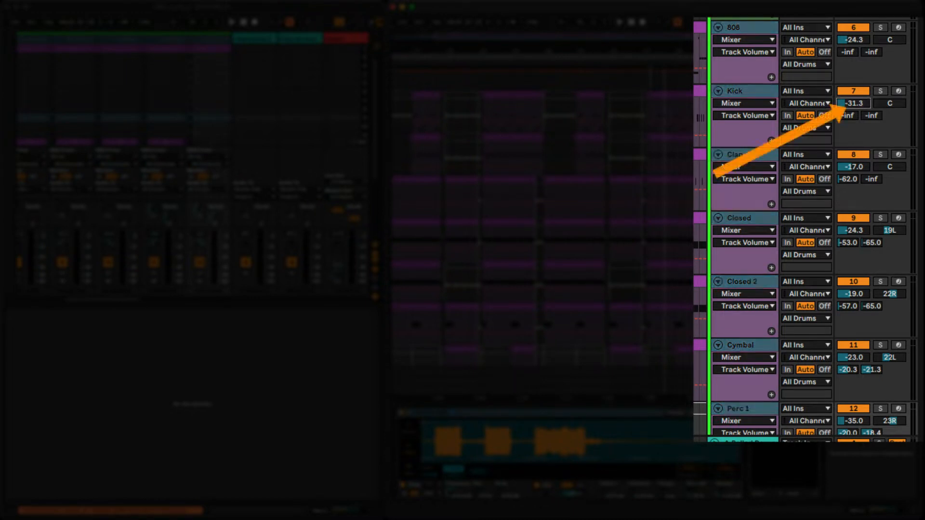
pyautogui.press('Delete')
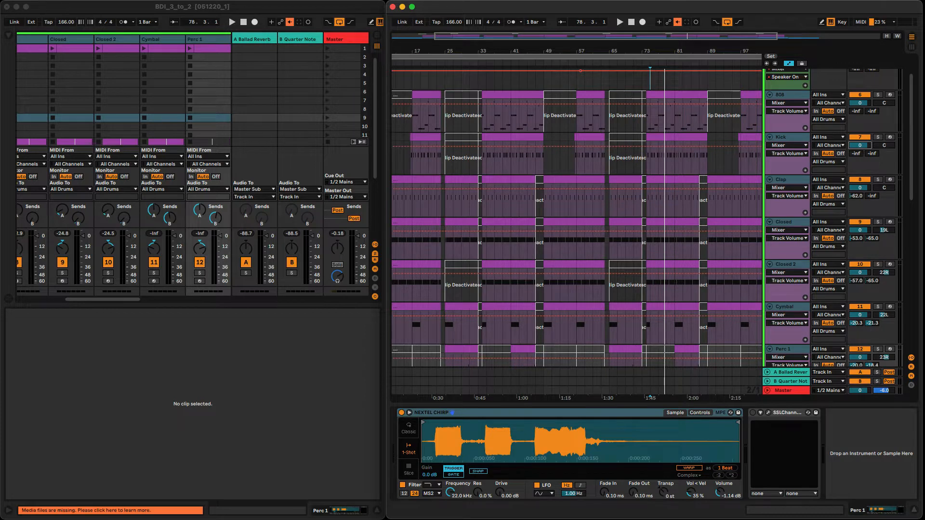
# Open the mvMeter2 plug-in window on the 808 track and reposition it
pyautogui.click(783, 95)
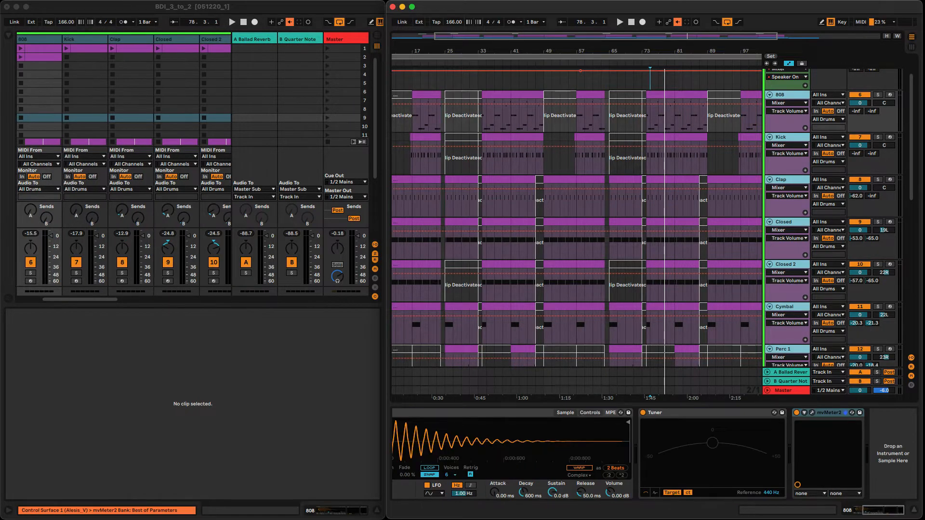
pyautogui.click(813, 413)
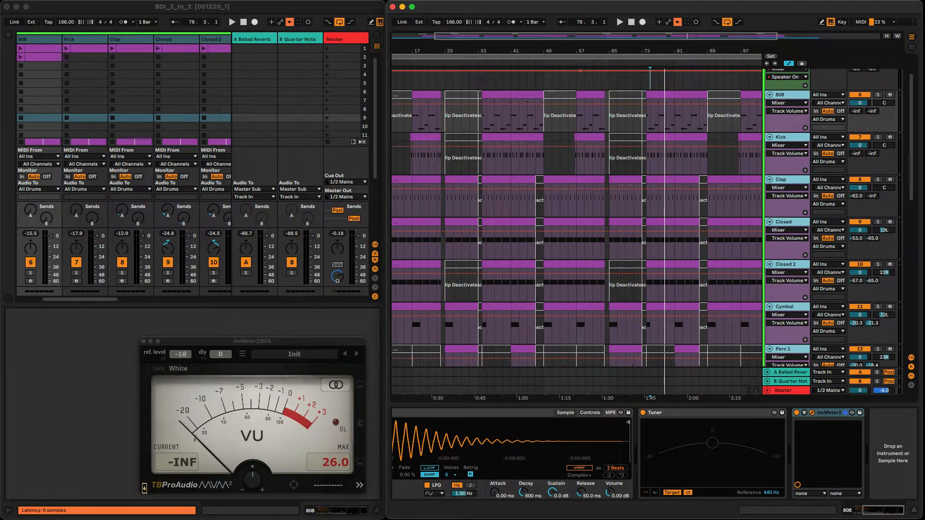
pyautogui.click(829, 413)
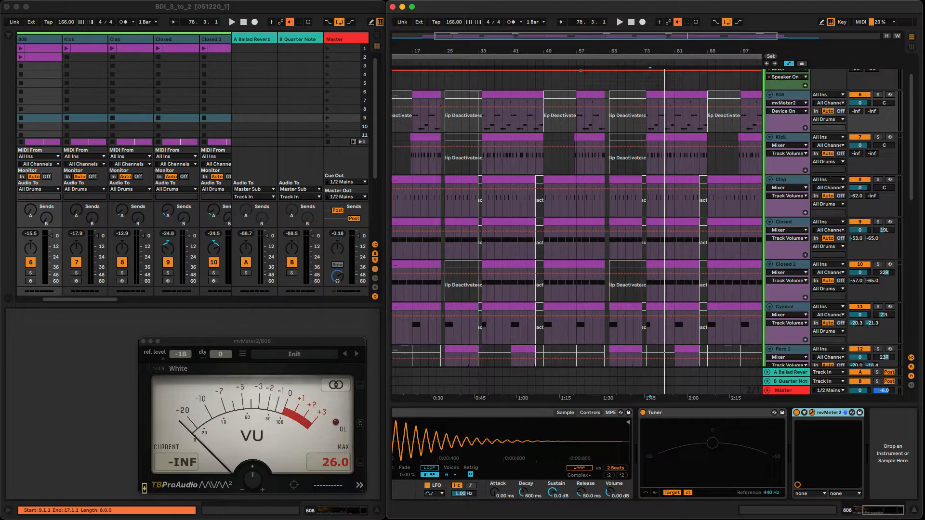
pyautogui.moveTo(252, 341); pyautogui.dragTo(248, 331)
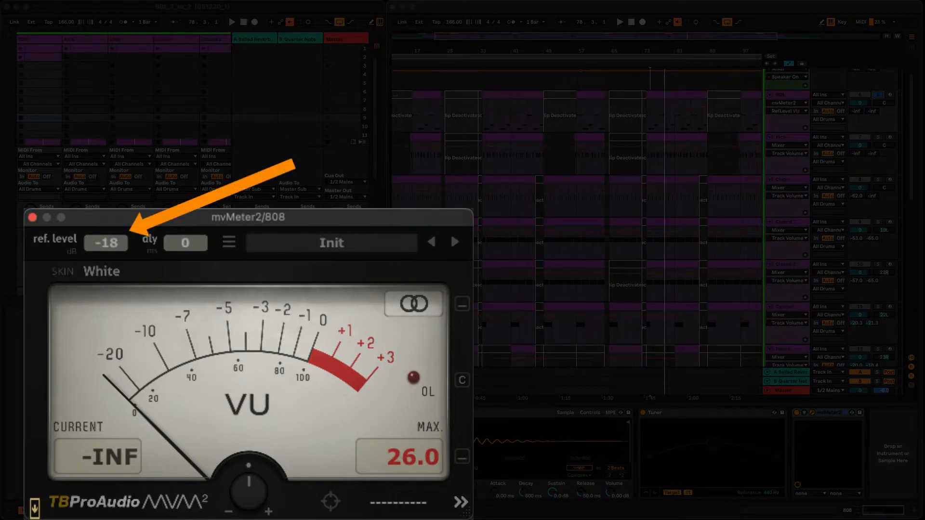
# Try a reference level of -24 dB in the 808's mvMeter2, and return it to -18 dB
pyautogui.moveTo(107, 244)
pyautogui.mouseDown()
pyautogui.moveTo(107, 277)
pyautogui.moveTo(107, 210)
pyautogui.moveTo(107, 249)
pyautogui.mouseUp()
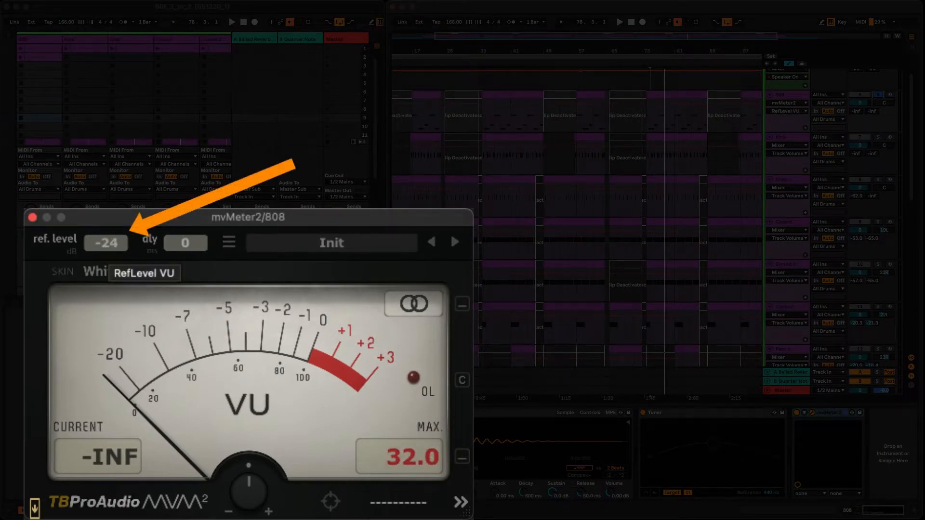
pyautogui.doubleClick(106, 243)
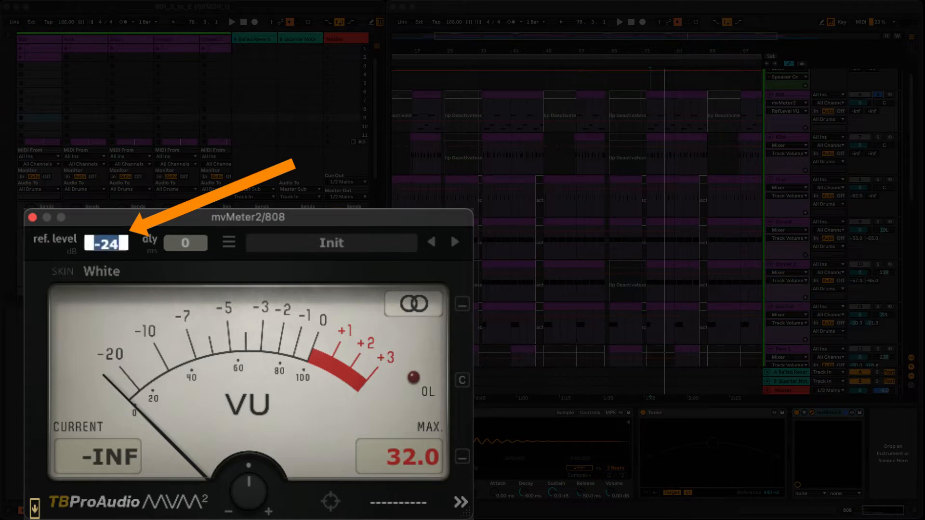
pyautogui.write('-18')
pyautogui.press('Return')
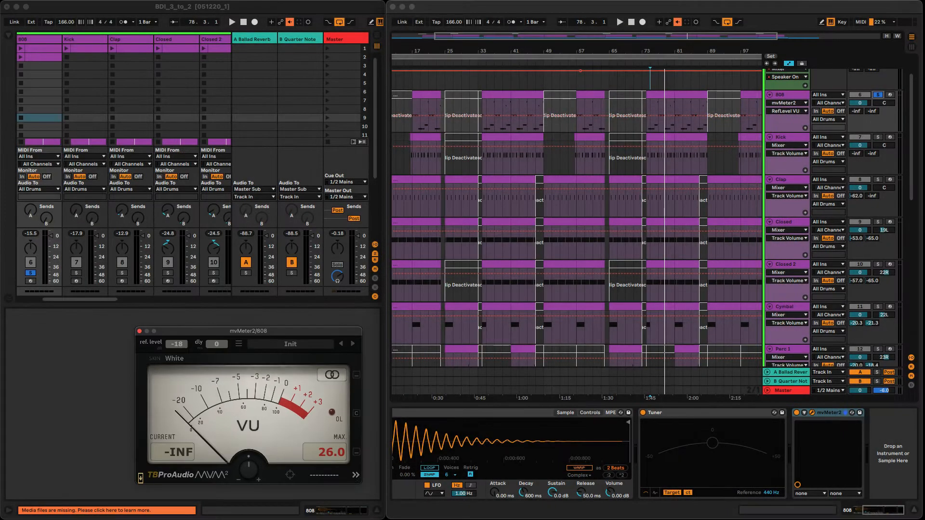
# Play the two adjoining 808 clips from bar 74 and start mvMeter2's automatic gain adjustment
pyautogui.click(658, 95)
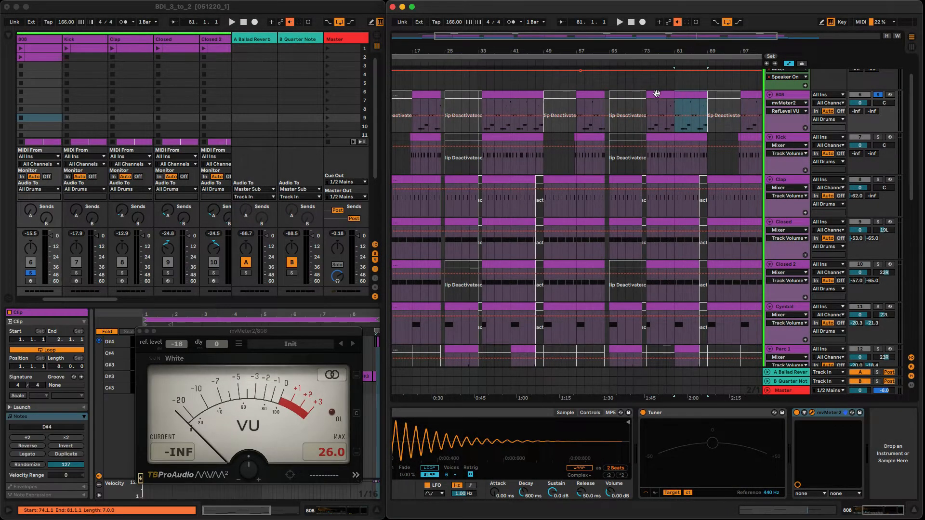
pyautogui.keyDown('shift'); pyautogui.click(684, 96); pyautogui.keyUp('shift')
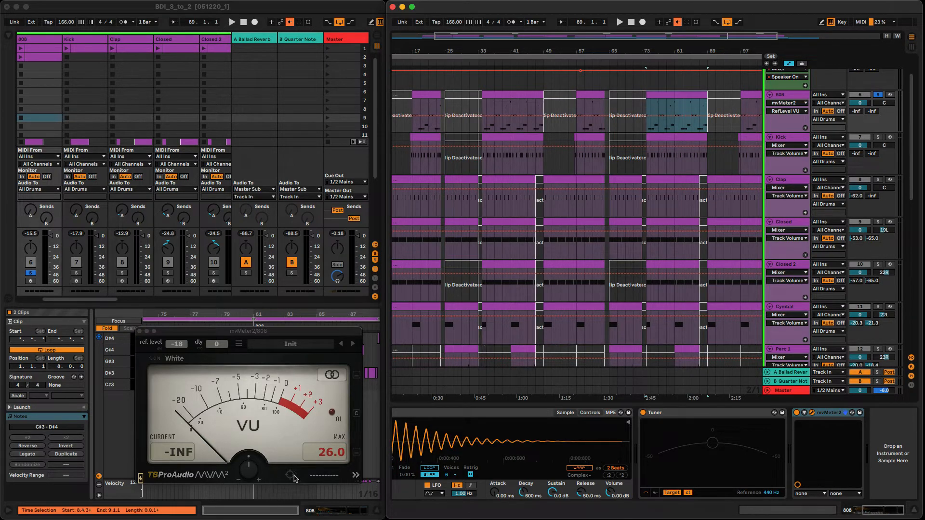
pyautogui.press('space')
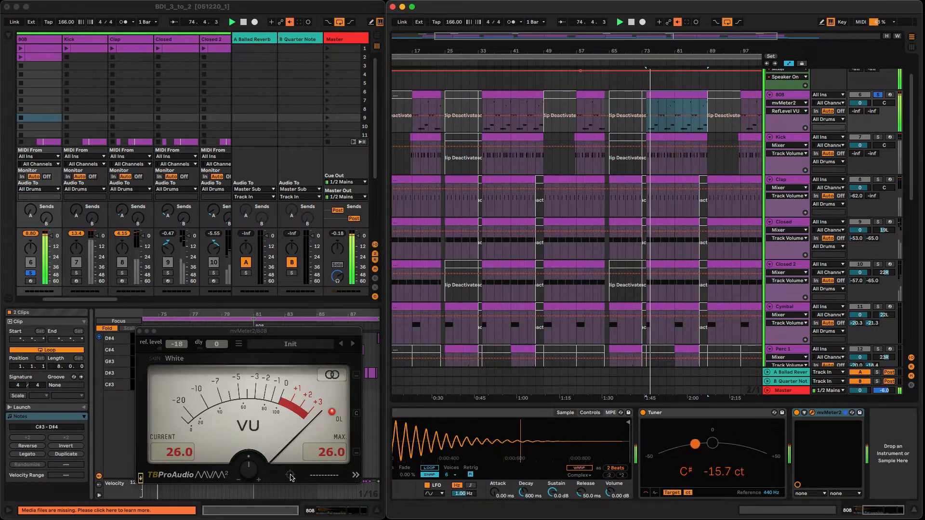
pyautogui.click(290, 477)
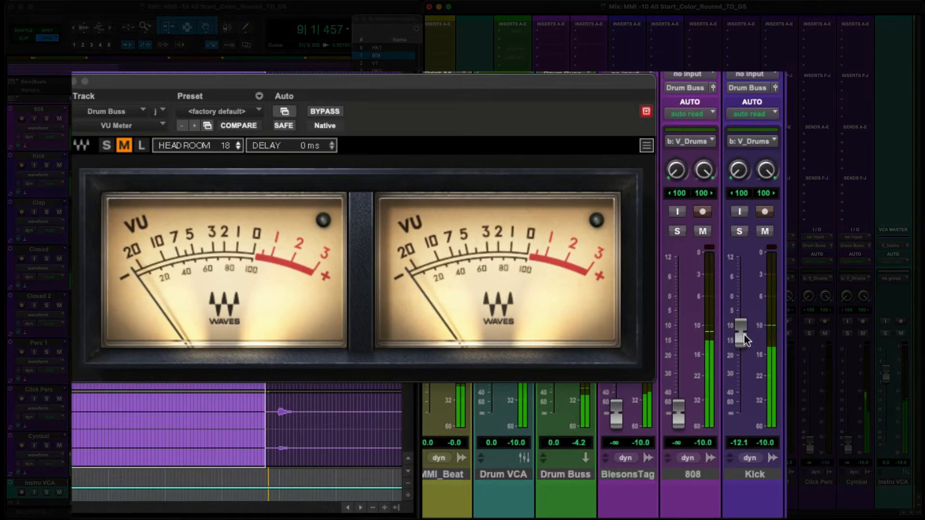
# Switch to the Pro Tools mix and raise the Kick fader to -7.5 dB and the 808 fader to about -7.8 dB
pyautogui.moveTo(628, 445); pyautogui.dragTo(631, 389)
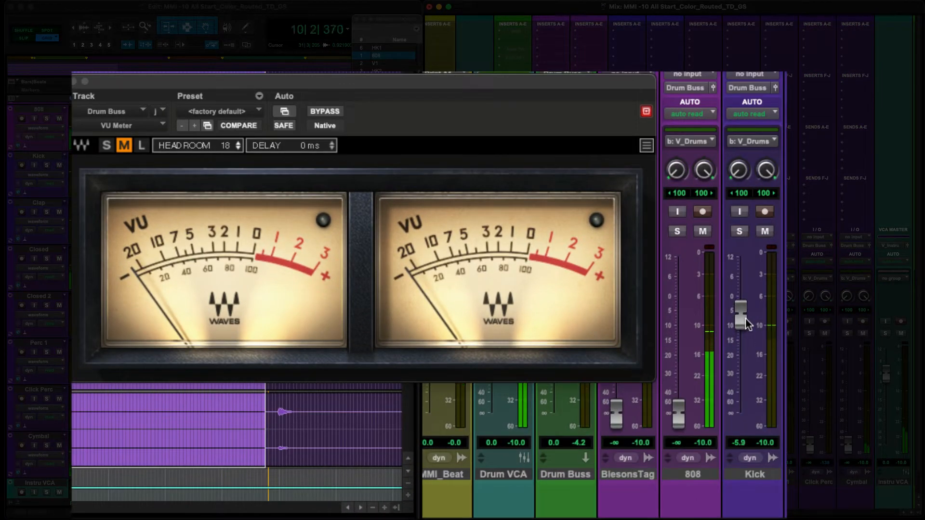
pyautogui.moveTo(745, 323); pyautogui.dragTo(745, 323)
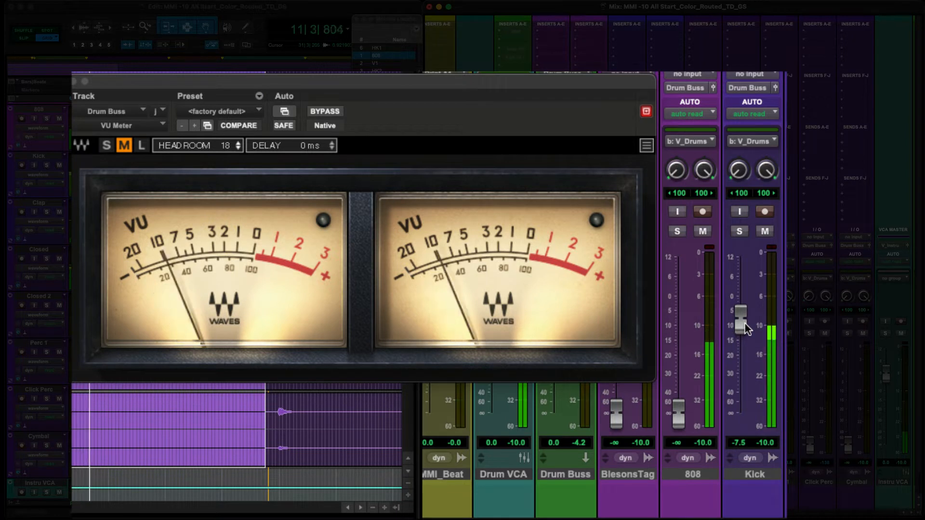
pyautogui.moveTo(678, 422); pyautogui.dragTo(687, 324)
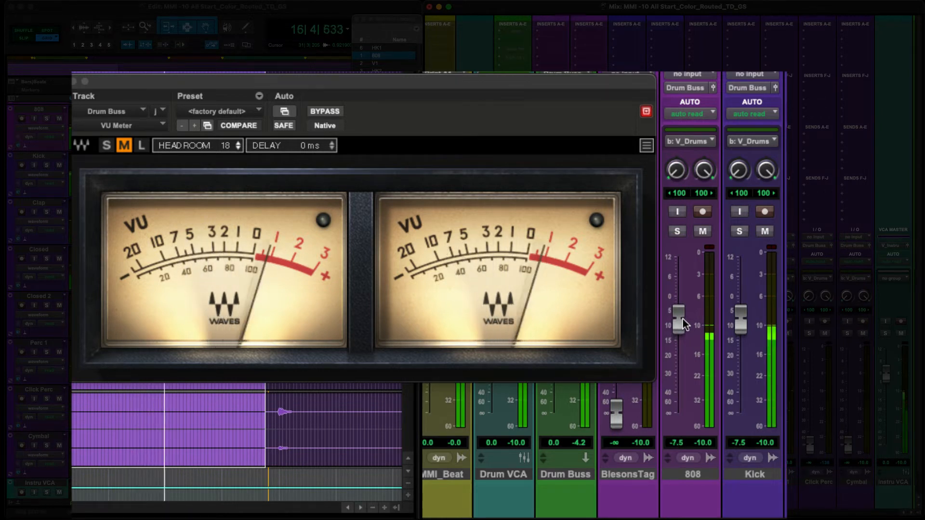
# Mute the 808 while setting the Kick fader to -5.4 dB, and unmute the 808 to readjust its level
pyautogui.click(701, 232)
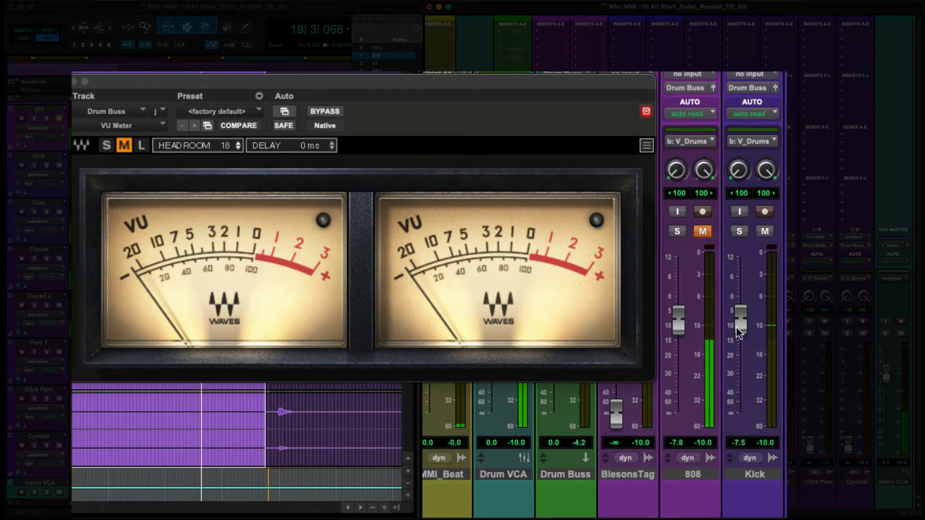
pyautogui.moveTo(741, 332); pyautogui.dragTo(738, 318)
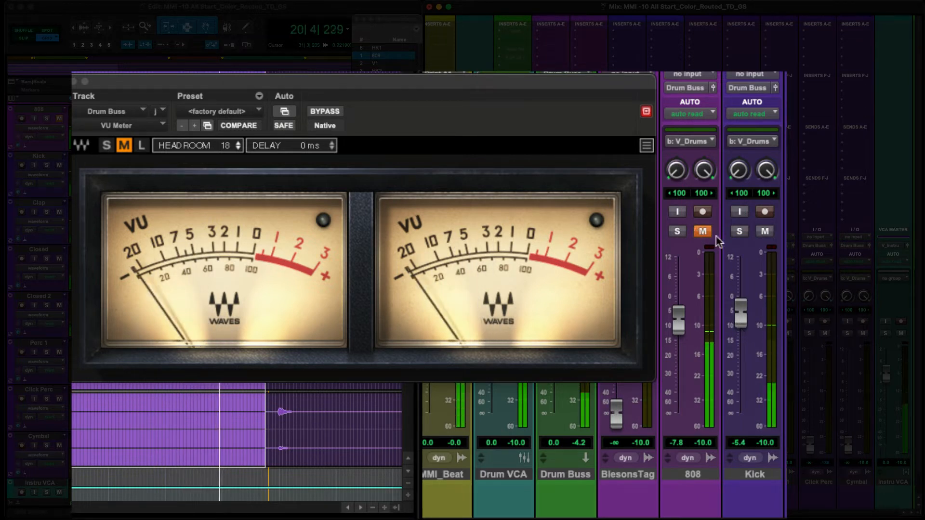
pyautogui.click(703, 231)
pyautogui.moveTo(675, 327); pyautogui.dragTo(674, 332)
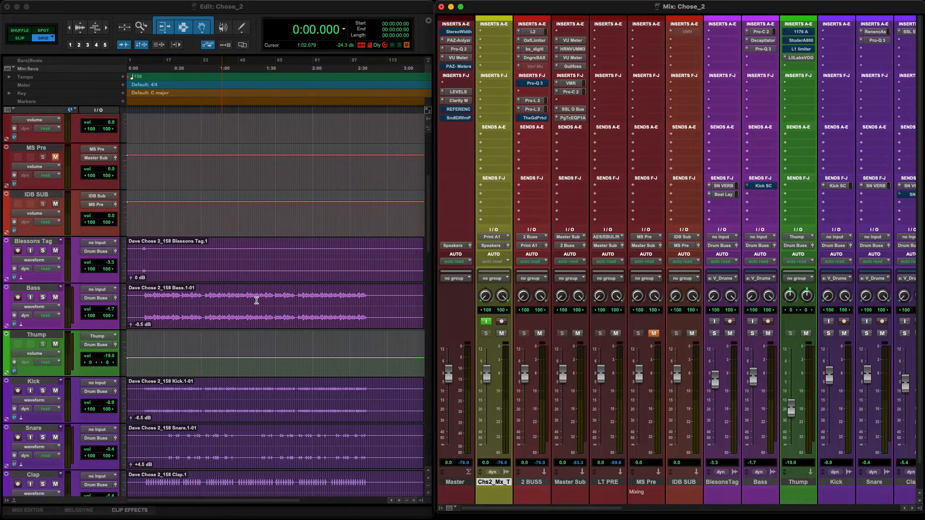
# Examine the HoRNet VU Meter MK3 and the first Waves VU Meter inserted on the Master Sub track
pyautogui.click(573, 48)
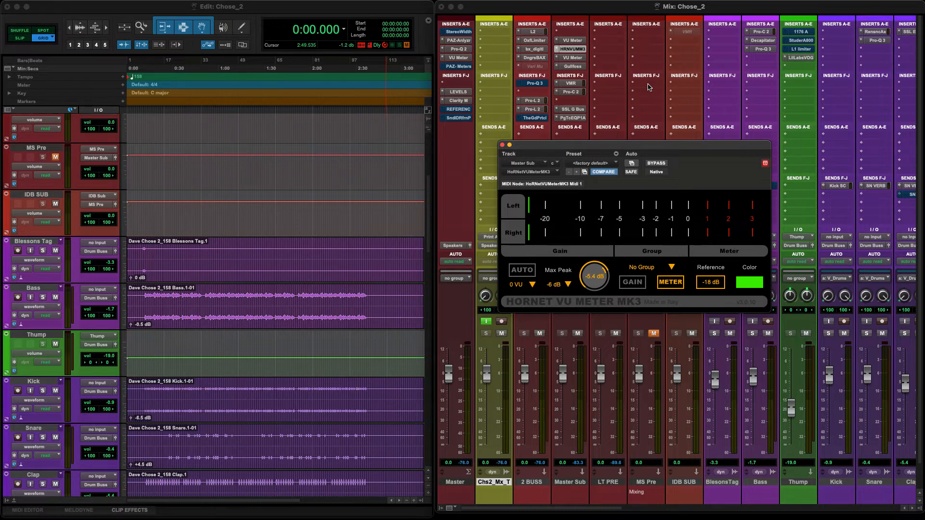
pyautogui.click(573, 40)
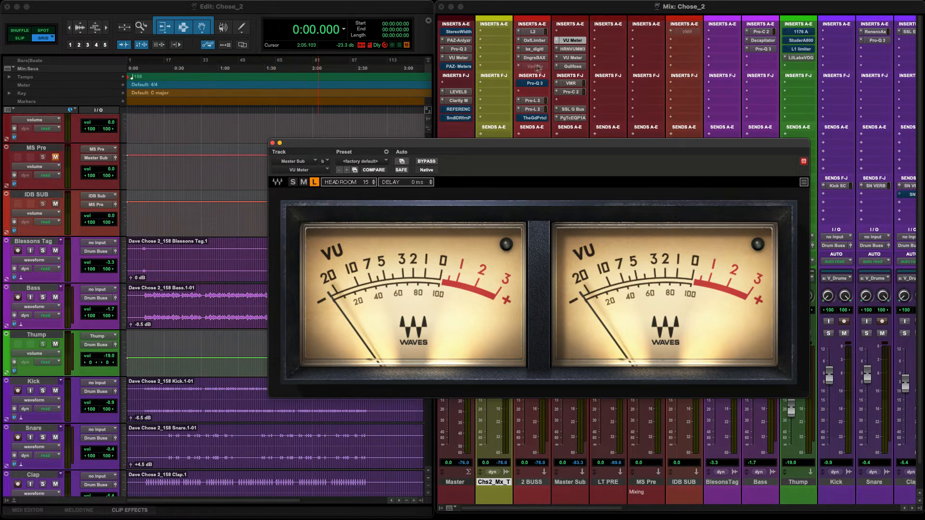
pyautogui.click(573, 49)
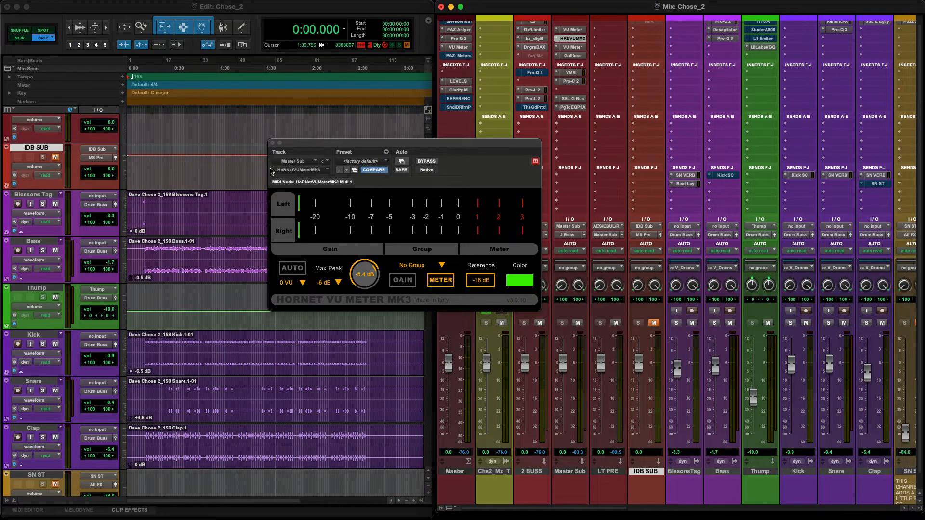
pyautogui.click(272, 144)
# Open the Master Sub's second Waves VU Meter, with 18 dB headroom, and move its window clear of the mixer faders
pyautogui.click(569, 47)
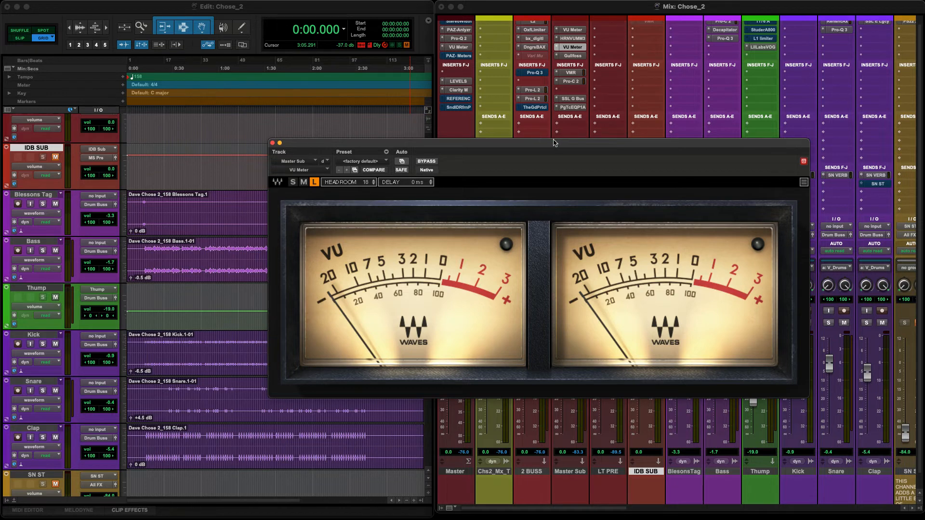
pyautogui.moveTo(553, 143); pyautogui.dragTo(270, 57)
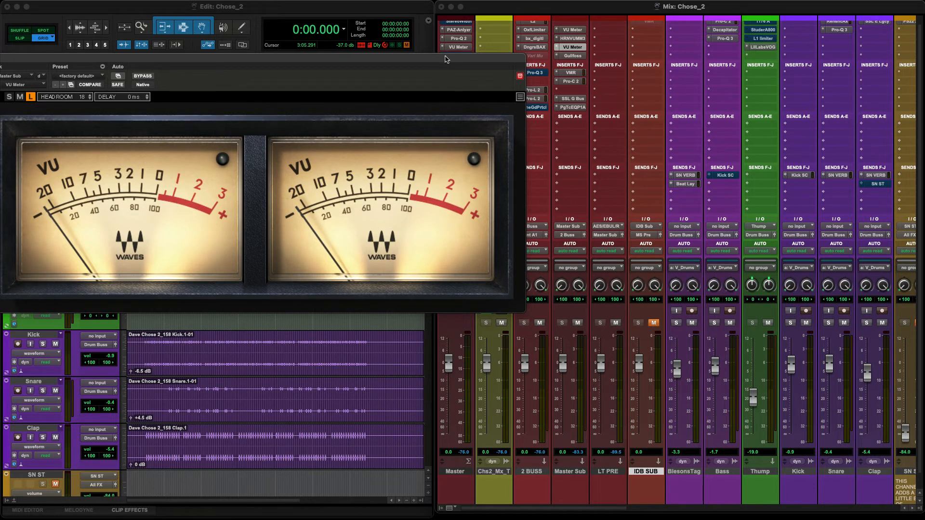
pyautogui.moveTo(446, 60); pyautogui.dragTo(540, 51)
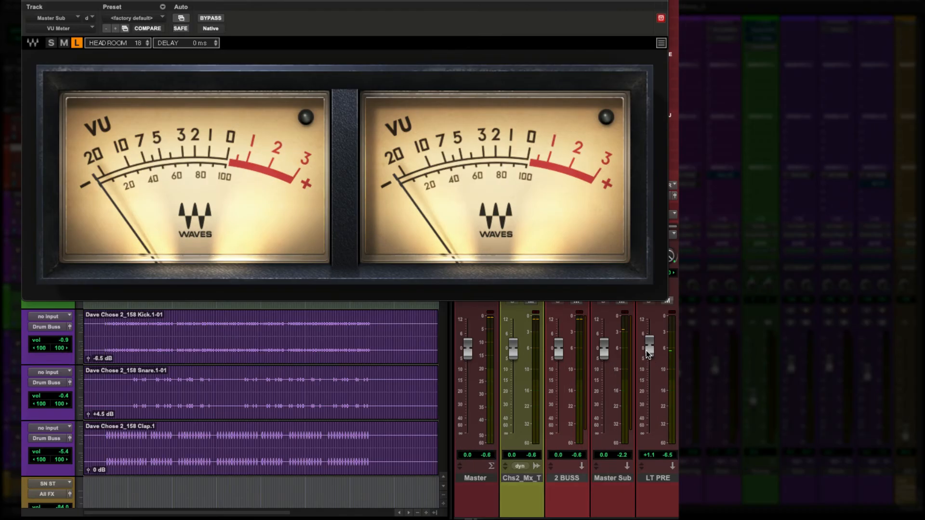
# Lower the LT PRE fader to -4.8 dB during playback against the Master Sub's VU meter, and close the meter
pyautogui.press('space')
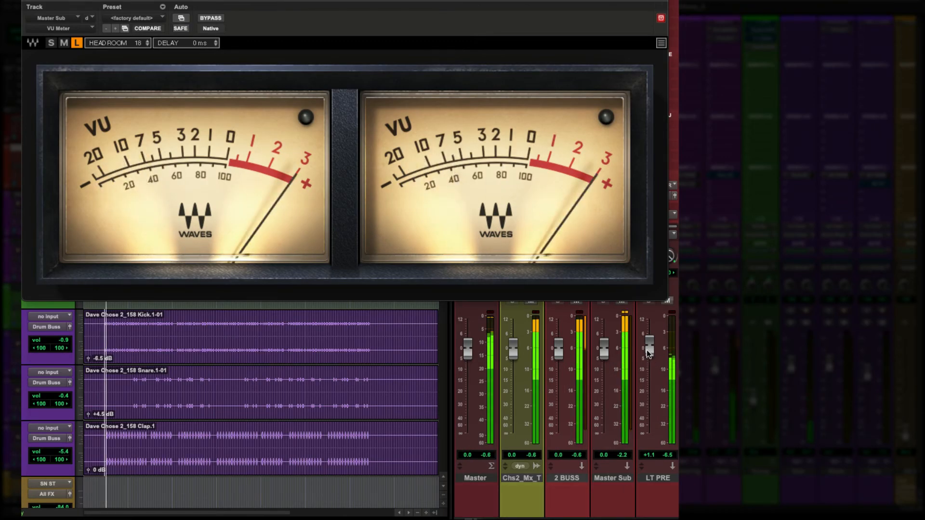
pyautogui.moveTo(650, 348); pyautogui.dragTo(655, 363)
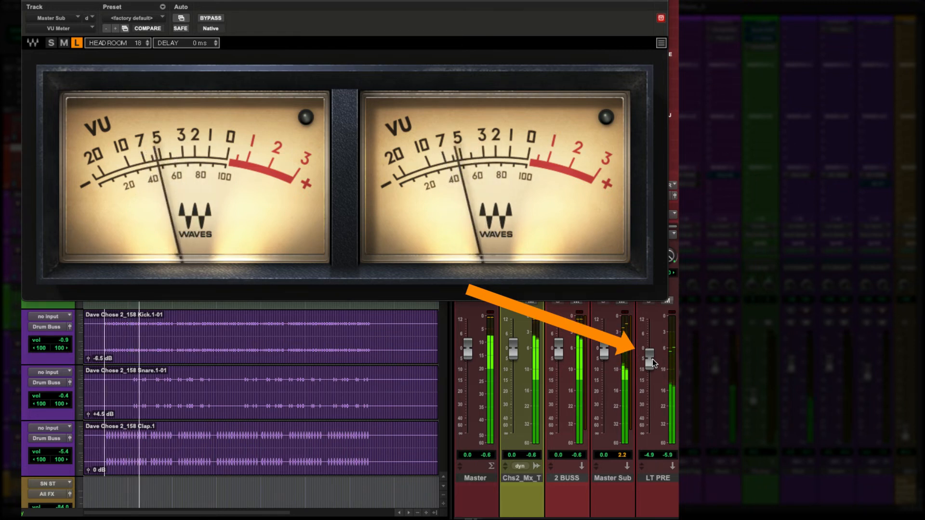
pyautogui.moveTo(652, 359); pyautogui.dragTo(652, 358)
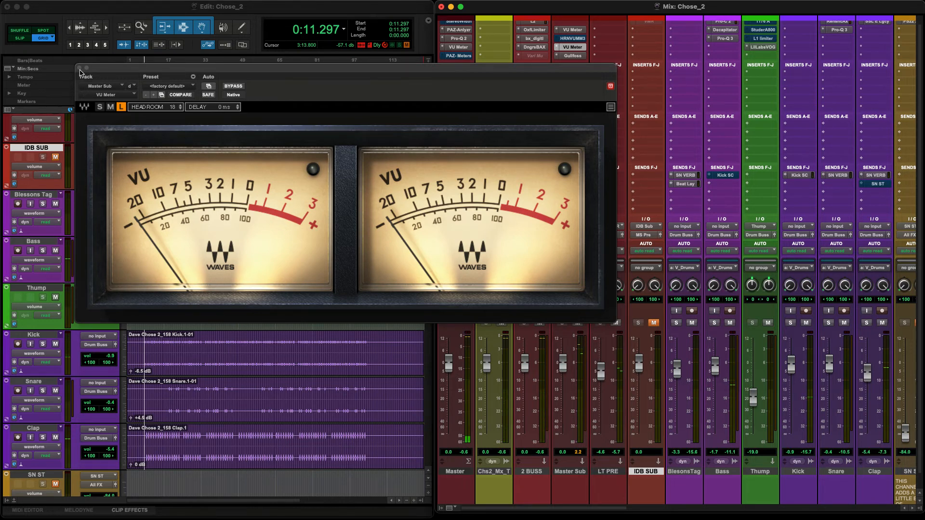
pyautogui.click(79, 68)
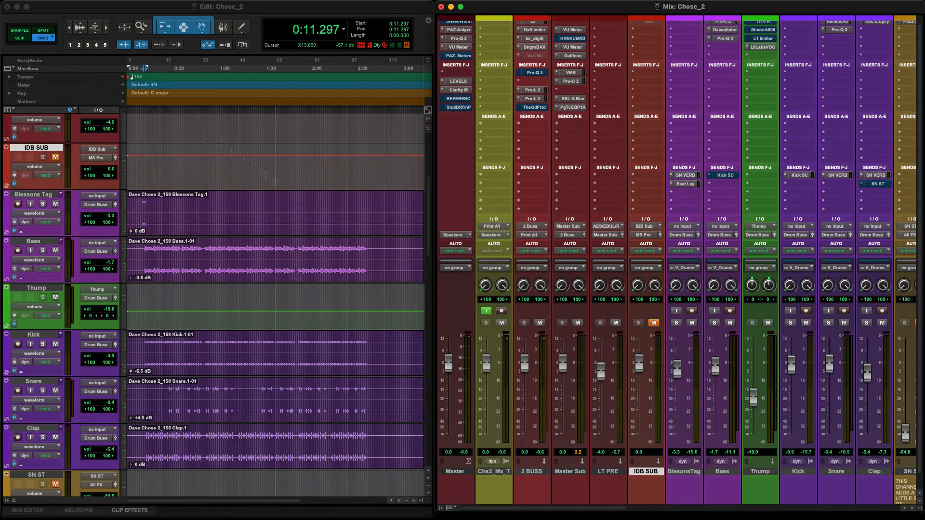
# Reset the LT PRE fader to 0.0 dB and take the Master Sub's HoRNet VU Meter MK3 out of bypass
pyautogui.keyDown('alt'); pyautogui.click(602, 374); pyautogui.keyUp('alt')
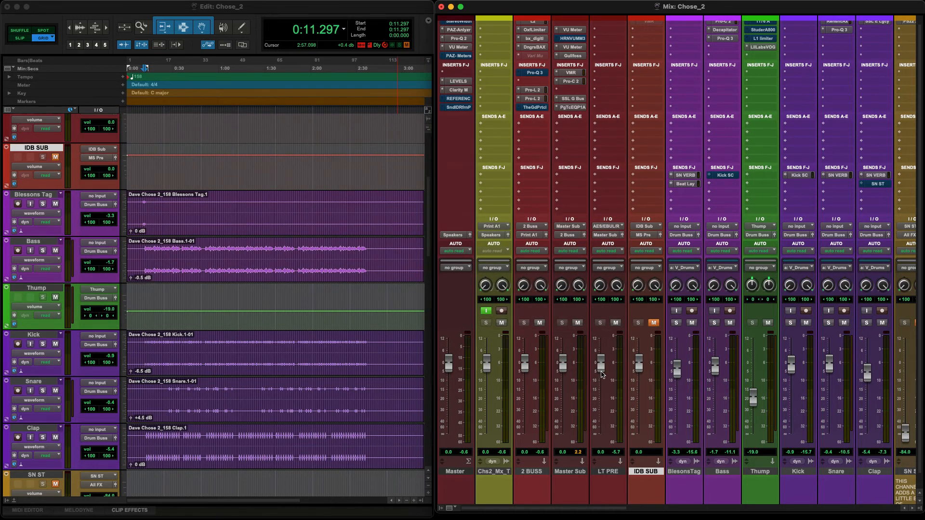
pyautogui.click(571, 37)
pyautogui.click(233, 87)
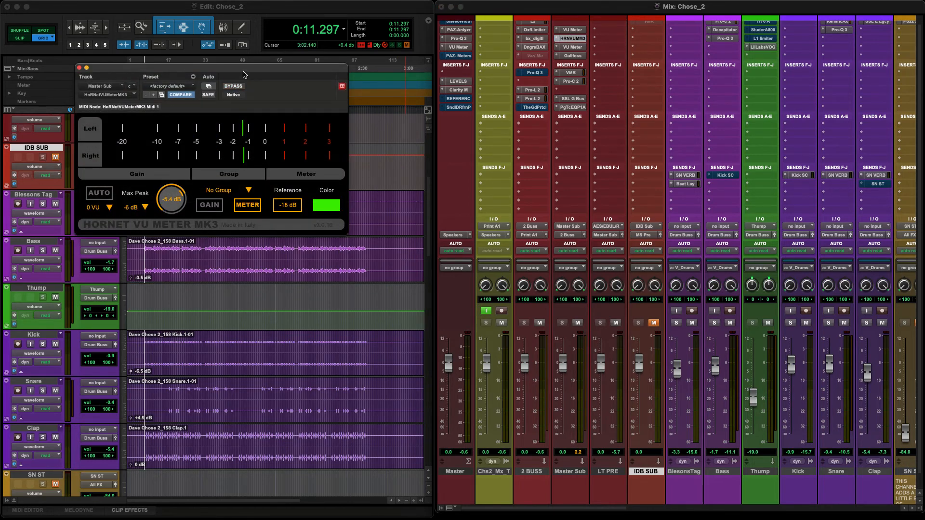
# Enable the HoRNet meter's automatic gain during playback with the 0 VU target, -6 dB max peak and -18 dB reference
pyautogui.moveTo(250, 69); pyautogui.dragTo(359, 116)
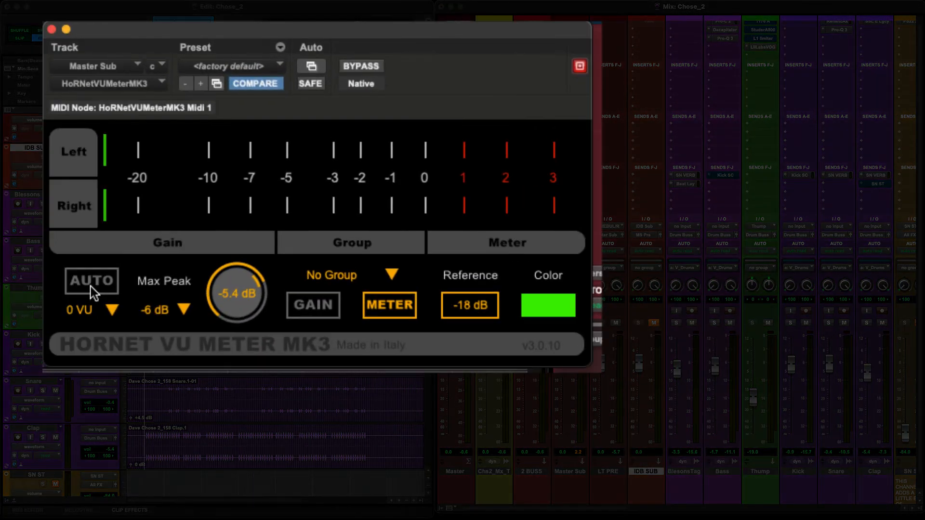
pyautogui.press('space')
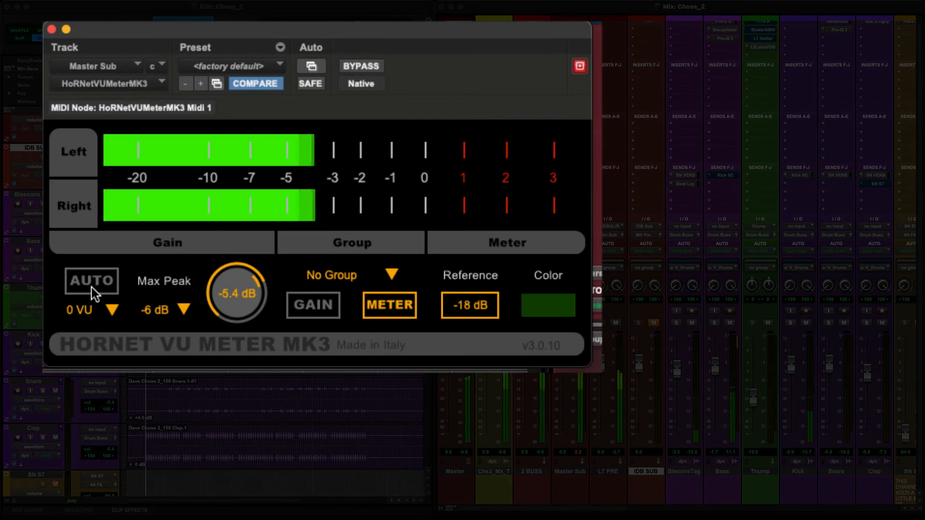
pyautogui.click(92, 288)
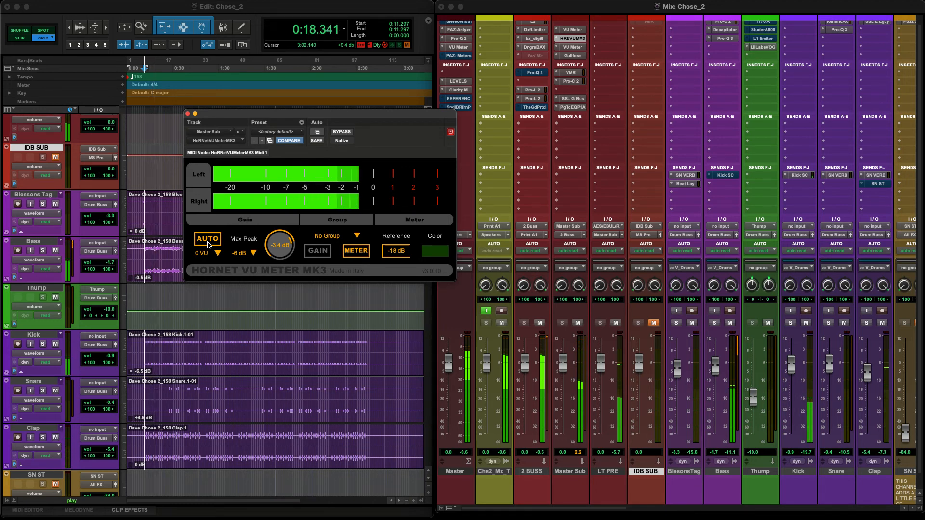
# Compare the HoRNet's automatic gain with the Master Sub's second Waves VU Meter beside it, and close the HoRNet after stopping playback
pyautogui.click(574, 47)
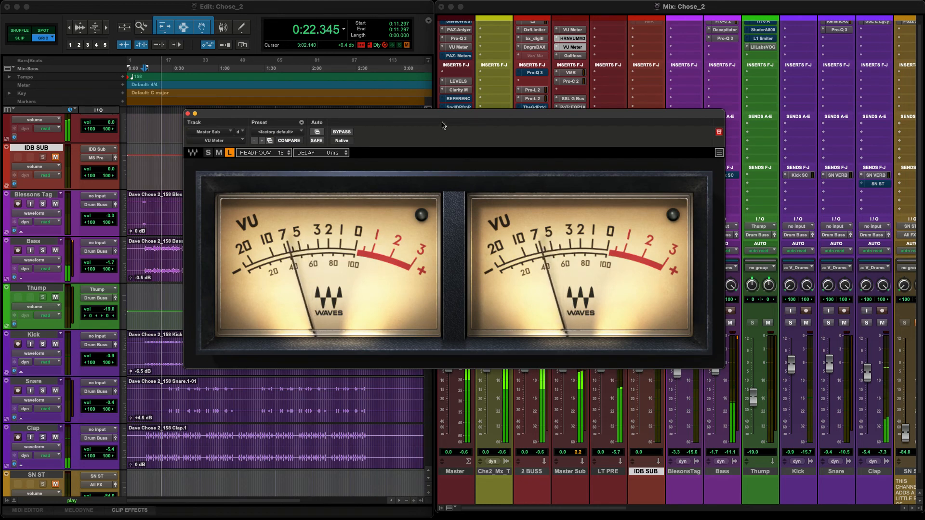
pyautogui.moveTo(444, 113); pyautogui.dragTo(645, 114)
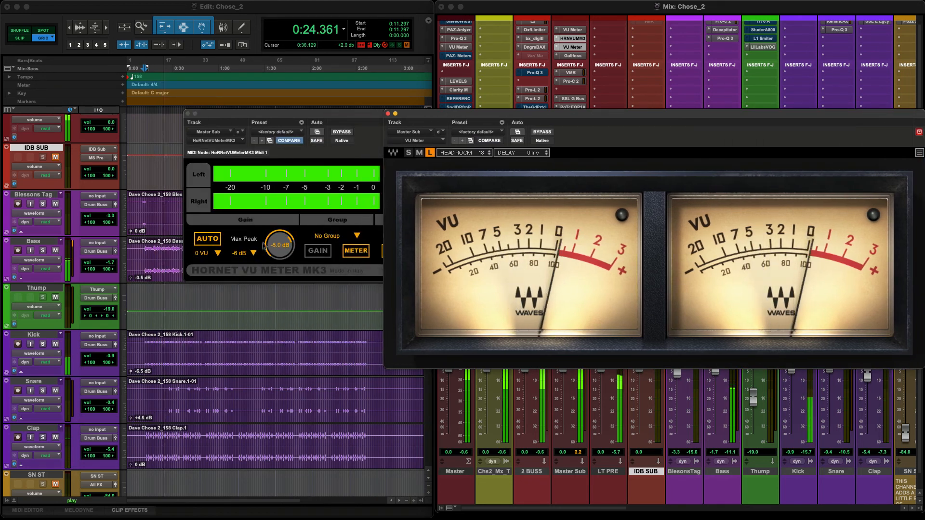
pyautogui.click(209, 243)
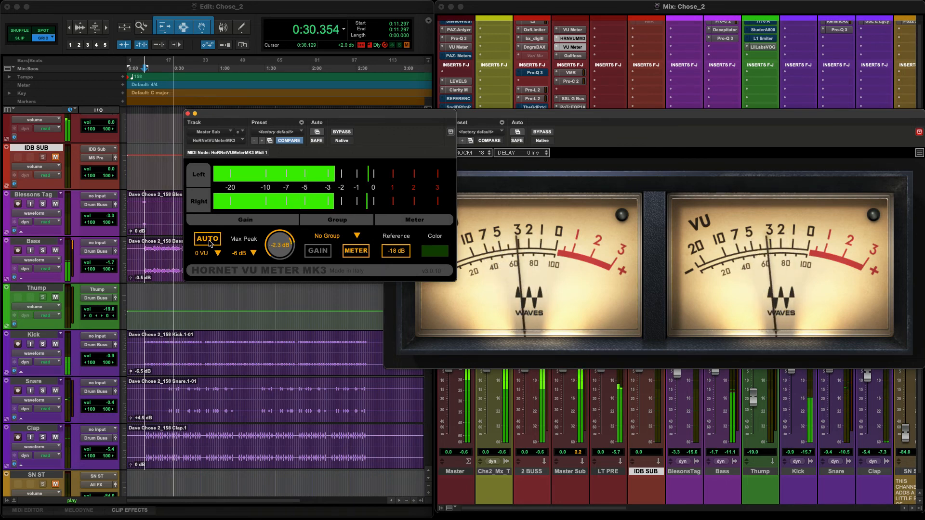
pyautogui.press('space')
pyautogui.click(186, 113)
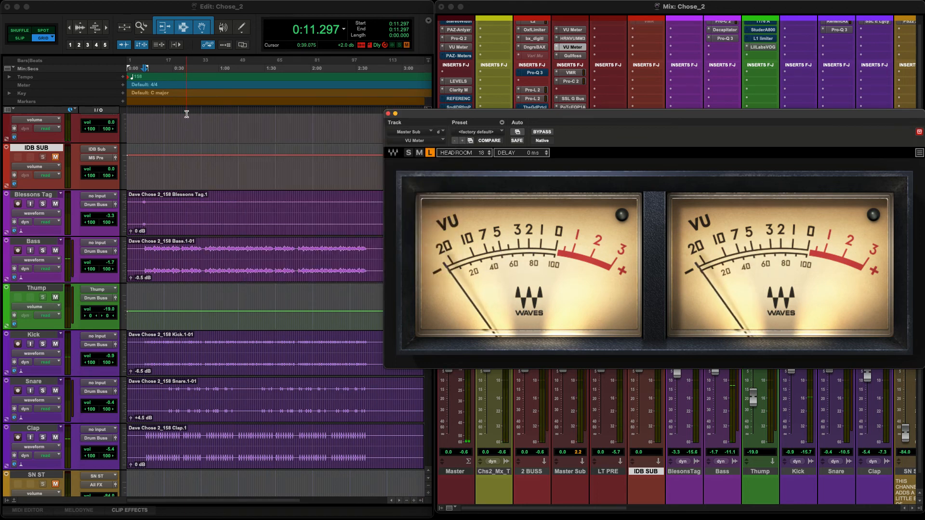